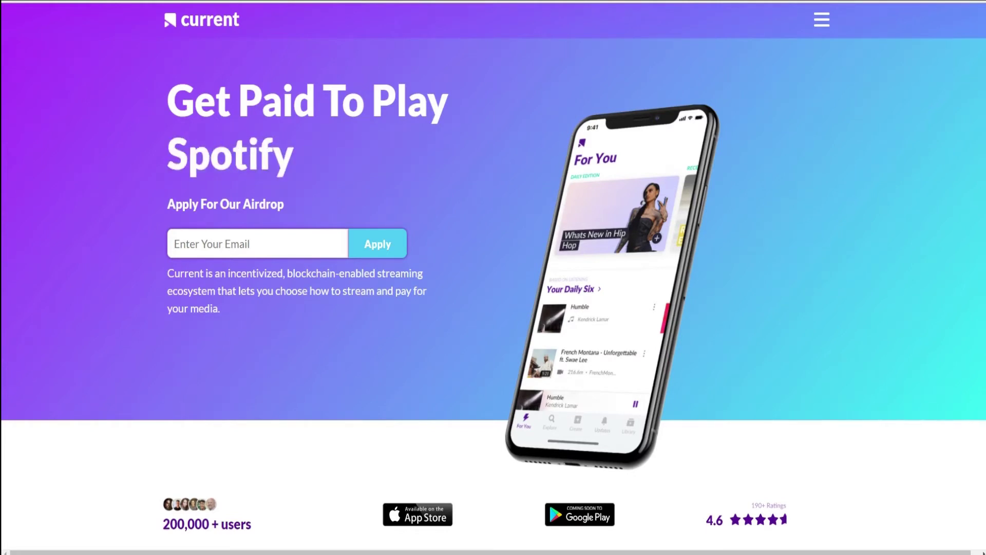
{"action": "scroll", "coordinate": [494, 277], "scroll_direction": "down", "scroll_amount": 1}
{"action": "scroll", "coordinate": [494, 277], "scroll_direction": "down", "scroll_amount": 1}
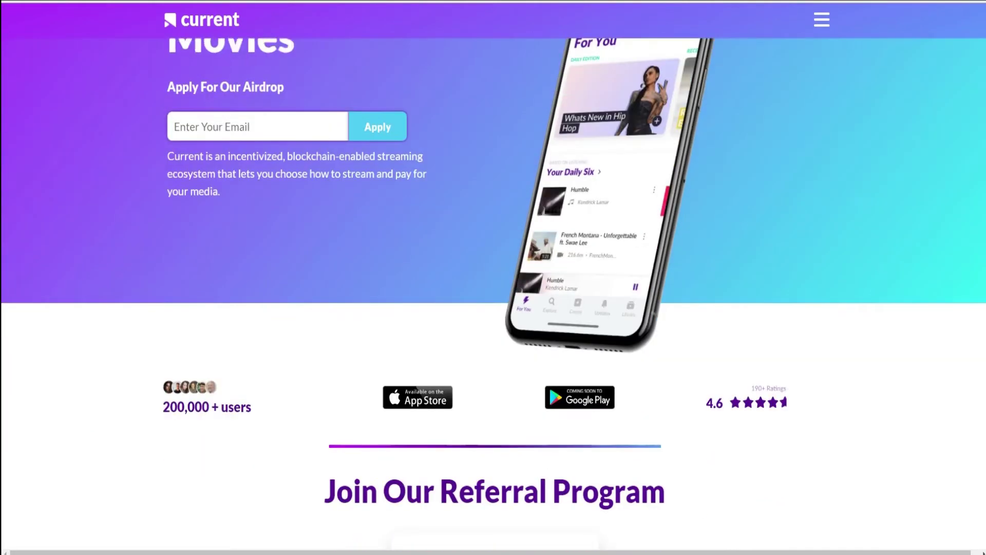
{"action": "scroll", "coordinate": [493, 278], "scroll_direction": "down", "scroll_amount": 2}
{"action": "scroll", "coordinate": [493, 278], "scroll_direction": "down", "scroll_amount": 2}
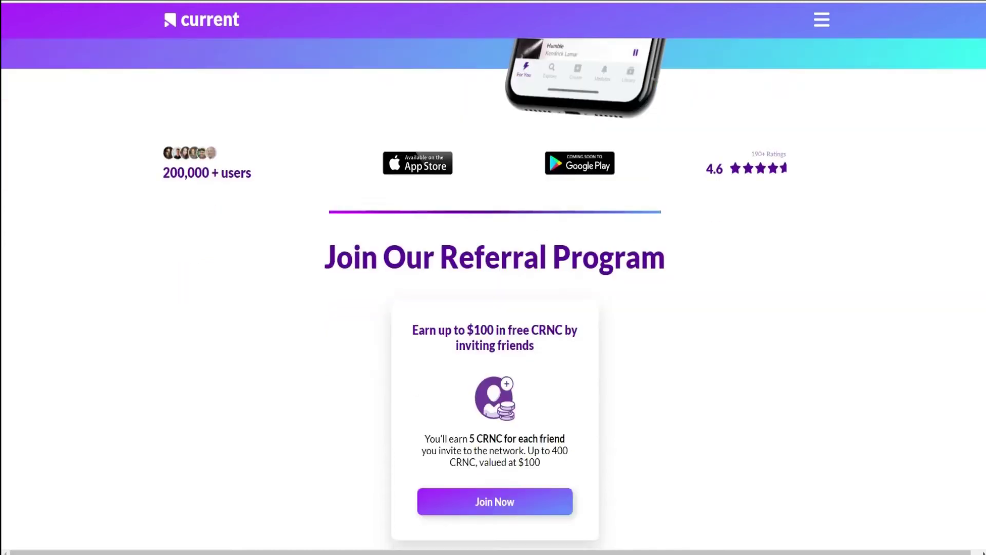
{"action": "scroll", "coordinate": [493, 278], "scroll_direction": "down", "scroll_amount": 1}
{"action": "scroll", "coordinate": [494, 277], "scroll_direction": "down", "scroll_amount": 1}
{"action": "scroll", "coordinate": [494, 278], "scroll_direction": "down", "scroll_amount": 2}
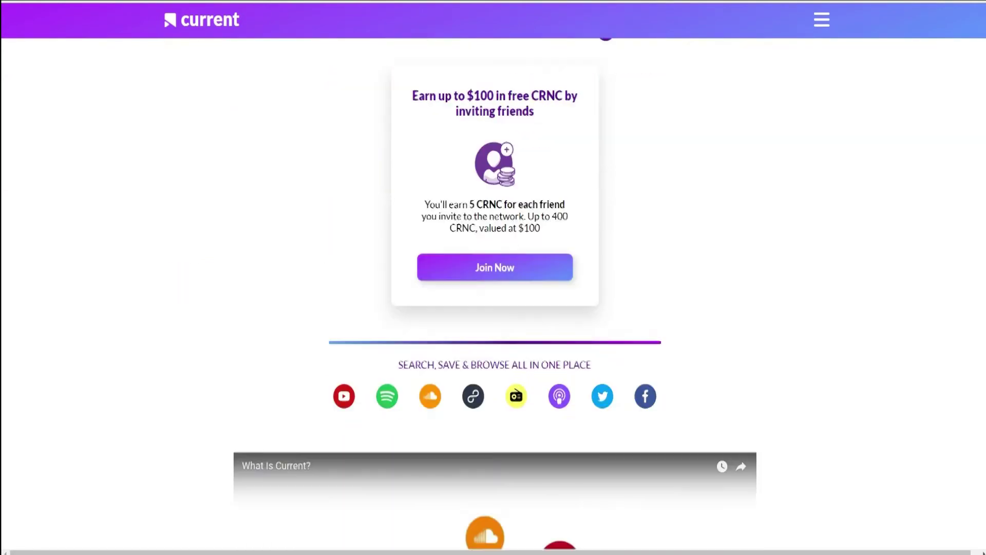
{"action": "scroll", "coordinate": [494, 278], "scroll_direction": "down", "scroll_amount": 1}
{"action": "scroll", "coordinate": [493, 277], "scroll_direction": "down", "scroll_amount": 1}
{"action": "scroll", "coordinate": [493, 278], "scroll_direction": "down", "scroll_amount": 2}
{"action": "scroll", "coordinate": [494, 278], "scroll_direction": "down", "scroll_amount": 2}
{"action": "scroll", "coordinate": [494, 277], "scroll_direction": "down", "scroll_amount": 3}
{"action": "scroll", "coordinate": [493, 277], "scroll_direction": "down", "scroll_amount": 1}
{"action": "scroll", "coordinate": [494, 277], "scroll_direction": "down", "scroll_amount": 1}
{"action": "scroll", "coordinate": [494, 278], "scroll_direction": "down", "scroll_amount": 1}
{"action": "scroll", "coordinate": [494, 278], "scroll_direction": "down", "scroll_amount": 2}
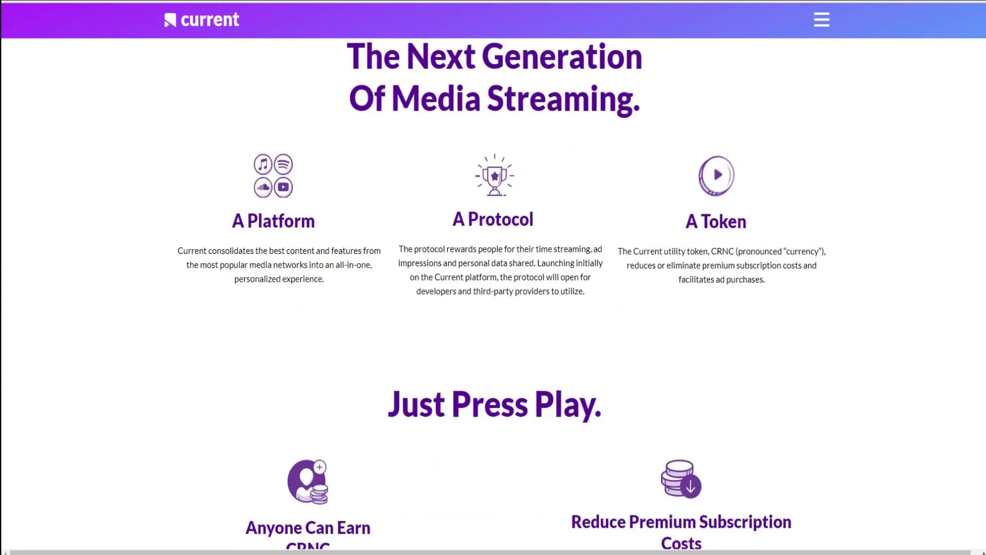
{"action": "scroll", "coordinate": [494, 278], "scroll_direction": "down", "scroll_amount": 2}
{"action": "scroll", "coordinate": [494, 278], "scroll_direction": "down", "scroll_amount": 1}
{"action": "scroll", "coordinate": [494, 278], "scroll_direction": "down", "scroll_amount": 1}
{"action": "scroll", "coordinate": [494, 278], "scroll_direction": "down", "scroll_amount": 1}
{"action": "scroll", "coordinate": [493, 278], "scroll_direction": "down", "scroll_amount": 1}
{"action": "scroll", "coordinate": [494, 277], "scroll_direction": "down", "scroll_amount": 2}
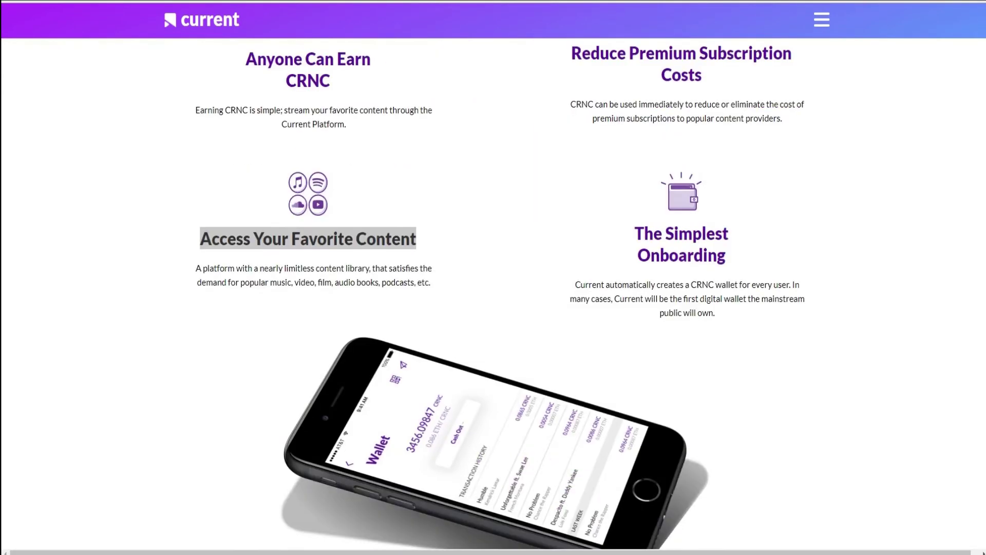
{"action": "scroll", "coordinate": [493, 277], "scroll_direction": "down", "scroll_amount": 1}
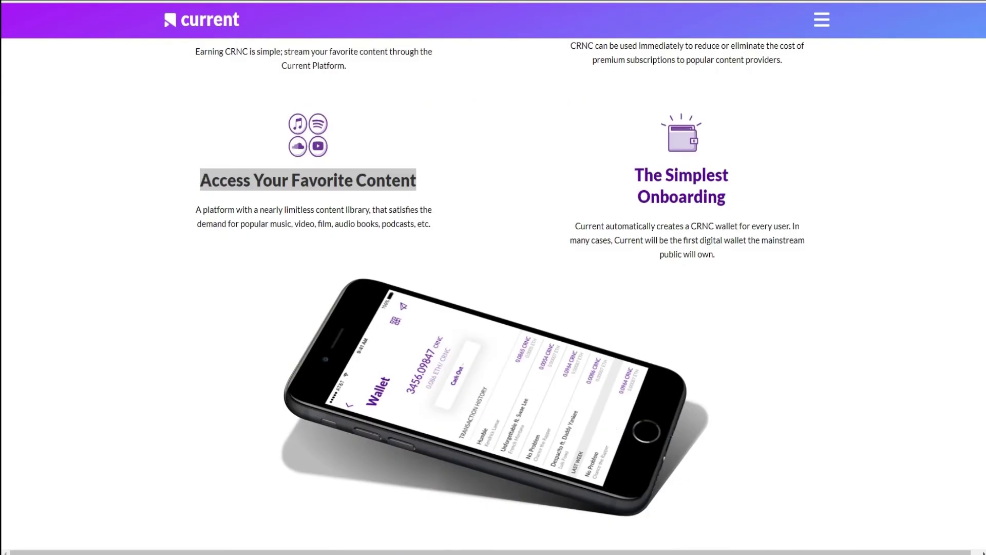
{"action": "scroll", "coordinate": [493, 278], "scroll_direction": "down", "scroll_amount": 1}
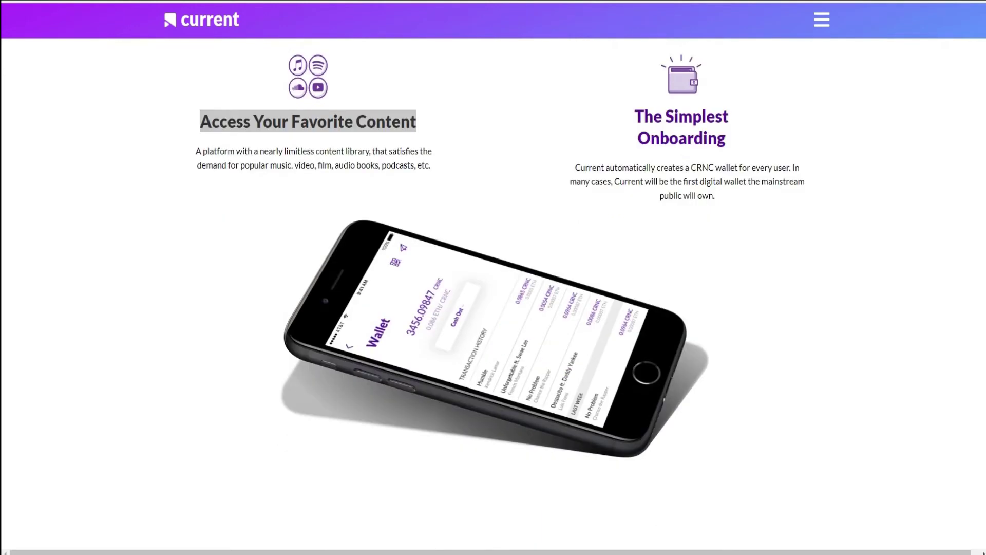
{"action": "scroll", "coordinate": [494, 278], "scroll_direction": "down", "scroll_amount": 2}
{"action": "scroll", "coordinate": [493, 278], "scroll_direction": "down", "scroll_amount": 2}
{"action": "scroll", "coordinate": [494, 278], "scroll_direction": "down", "scroll_amount": 1}
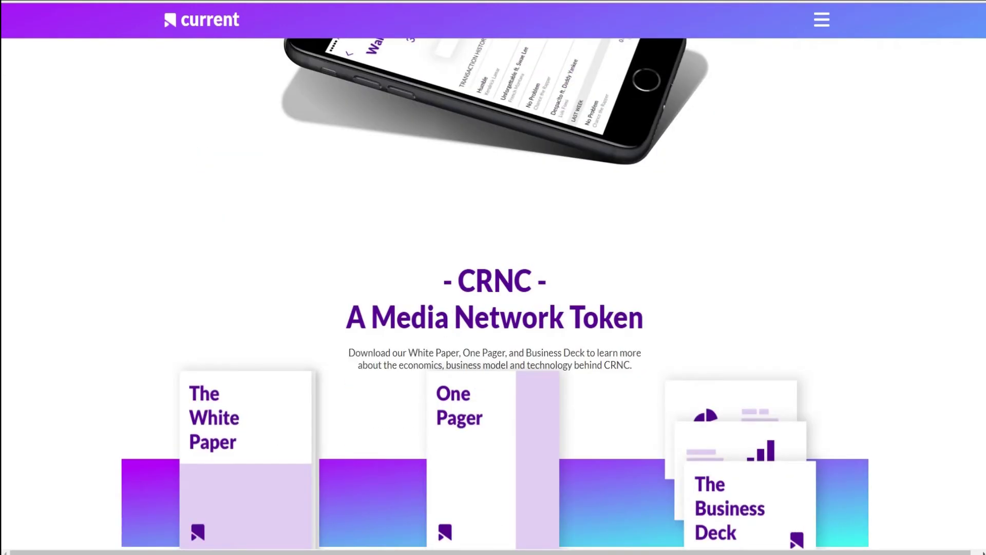
{"action": "scroll", "coordinate": [494, 278], "scroll_direction": "down", "scroll_amount": 3}
{"action": "scroll", "coordinate": [494, 278], "scroll_direction": "down", "scroll_amount": 1}
{"action": "scroll", "coordinate": [494, 277], "scroll_direction": "down", "scroll_amount": 2}
{"action": "scroll", "coordinate": [493, 278], "scroll_direction": "down", "scroll_amount": 2}
{"action": "scroll", "coordinate": [493, 277], "scroll_direction": "down", "scroll_amount": 1}
{"action": "scroll", "coordinate": [493, 277], "scroll_direction": "down", "scroll_amount": 3}
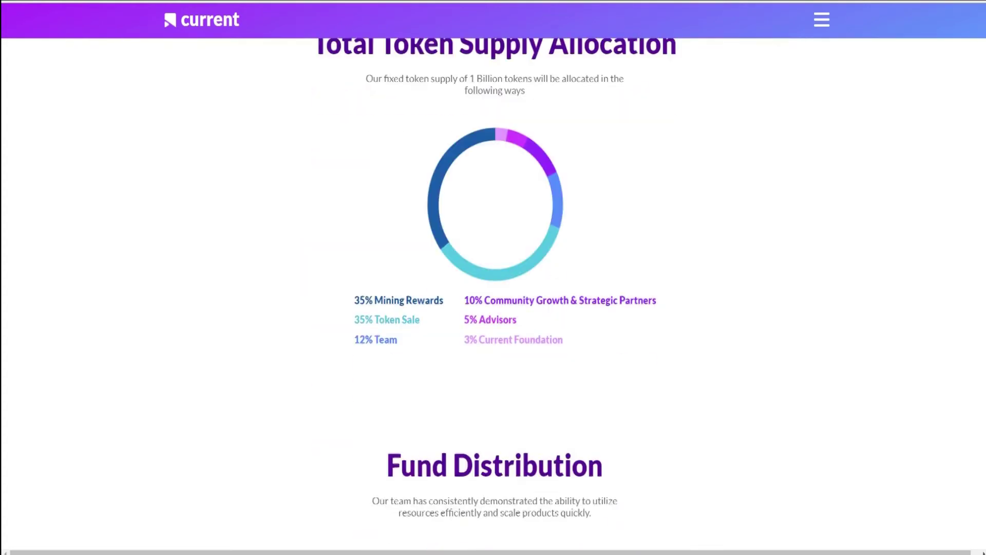
{"action": "scroll", "coordinate": [494, 277], "scroll_direction": "down", "scroll_amount": 1}
{"action": "scroll", "coordinate": [493, 278], "scroll_direction": "down", "scroll_amount": 2}
{"action": "scroll", "coordinate": [494, 277], "scroll_direction": "down", "scroll_amount": 1}
{"action": "scroll", "coordinate": [494, 278], "scroll_direction": "down", "scroll_amount": 1}
{"action": "scroll", "coordinate": [493, 278], "scroll_direction": "down", "scroll_amount": 2}
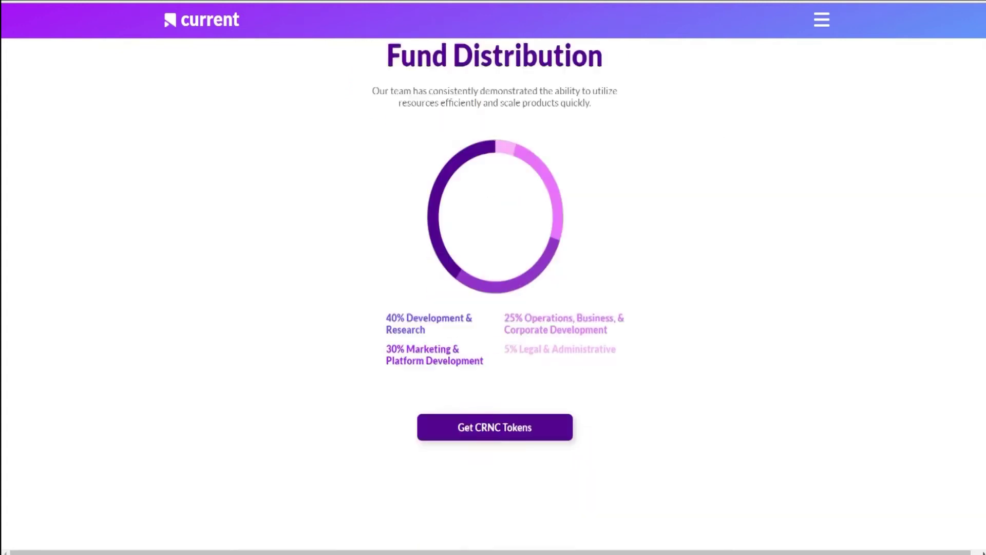
{"action": "scroll", "coordinate": [493, 277], "scroll_direction": "down", "scroll_amount": 1}
{"action": "scroll", "coordinate": [493, 278], "scroll_direction": "down", "scroll_amount": 2}
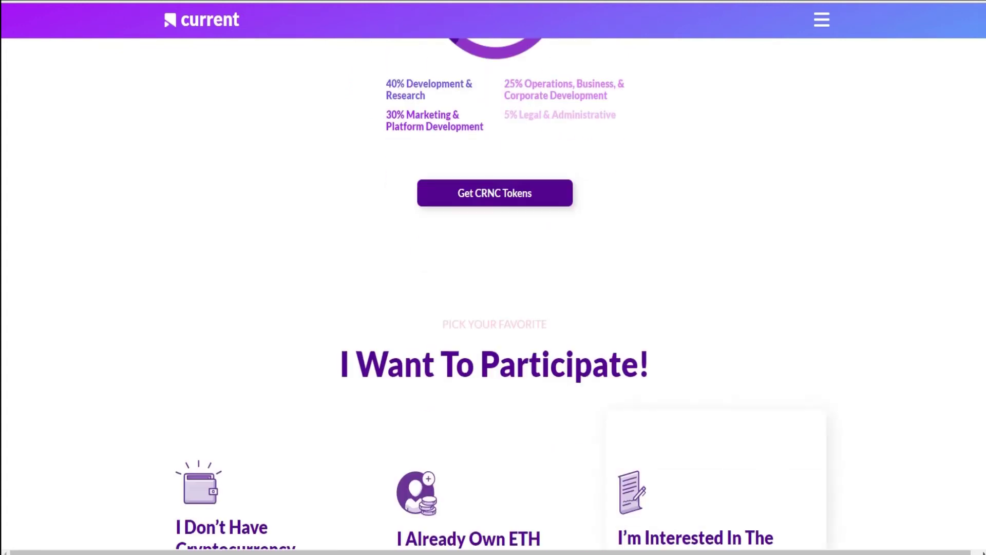
{"action": "scroll", "coordinate": [494, 278], "scroll_direction": "down", "scroll_amount": 1}
{"action": "scroll", "coordinate": [494, 277], "scroll_direction": "down", "scroll_amount": 2}
{"action": "scroll", "coordinate": [494, 277], "scroll_direction": "down", "scroll_amount": 1}
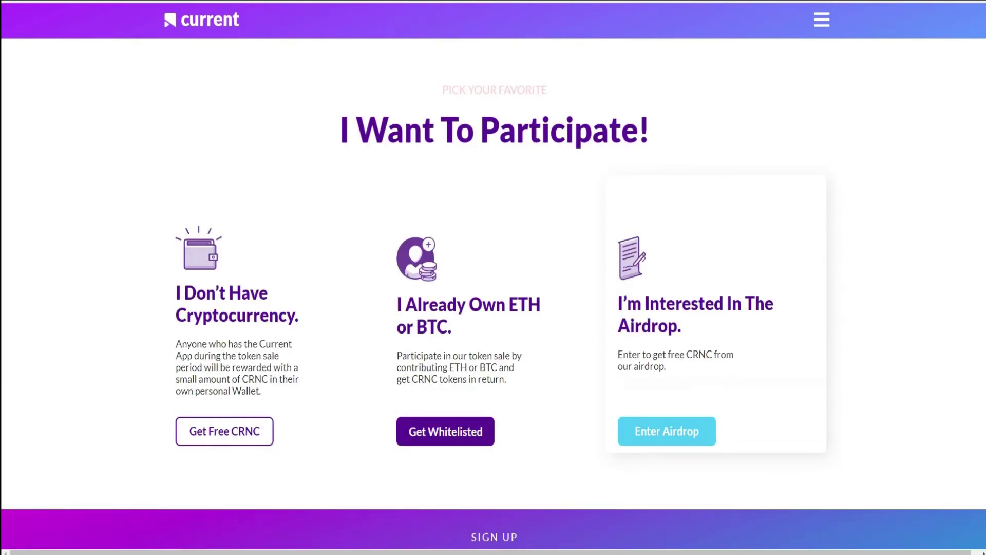
{"action": "scroll", "coordinate": [493, 278], "scroll_direction": "down", "scroll_amount": 1}
{"action": "scroll", "coordinate": [494, 278], "scroll_direction": "down", "scroll_amount": 2}
{"action": "scroll", "coordinate": [494, 277], "scroll_direction": "down", "scroll_amount": 1}
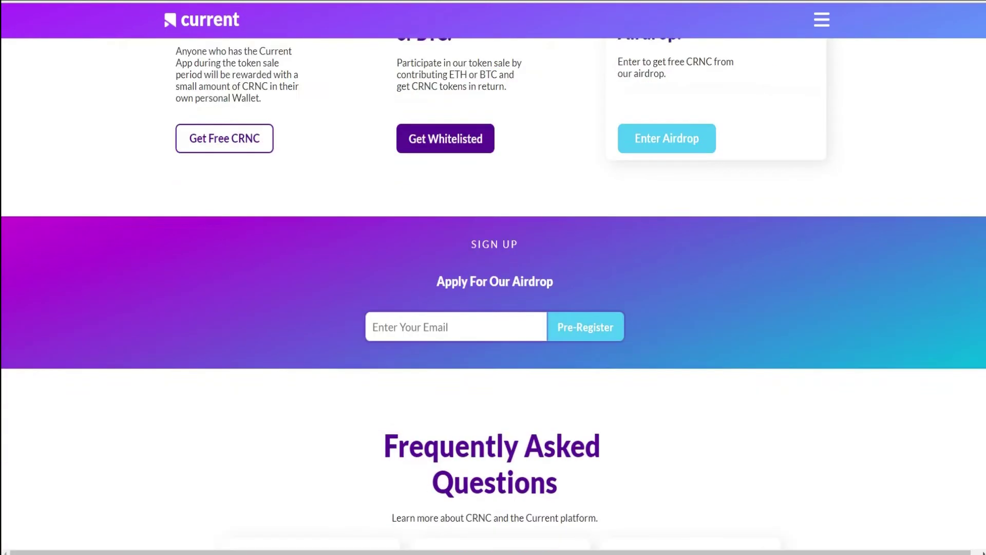
{"action": "scroll", "coordinate": [493, 278], "scroll_direction": "down", "scroll_amount": 1}
{"action": "scroll", "coordinate": [494, 277], "scroll_direction": "down", "scroll_amount": 1}
{"action": "scroll", "coordinate": [494, 278], "scroll_direction": "down", "scroll_amount": 1}
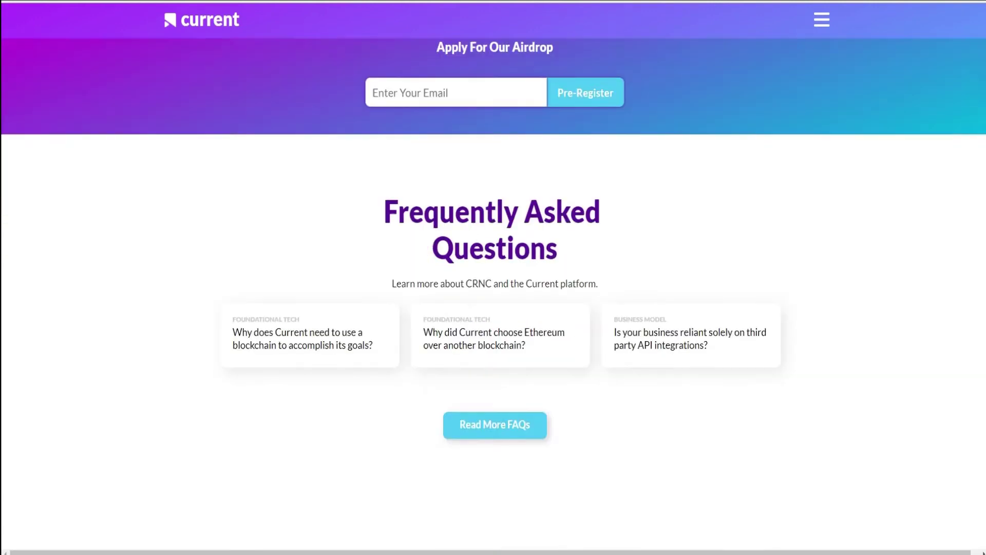
{"action": "scroll", "coordinate": [493, 278], "scroll_direction": "down", "scroll_amount": 1}
{"action": "scroll", "coordinate": [493, 278], "scroll_direction": "down", "scroll_amount": 1}
{"action": "scroll", "coordinate": [494, 278], "scroll_direction": "down", "scroll_amount": 1}
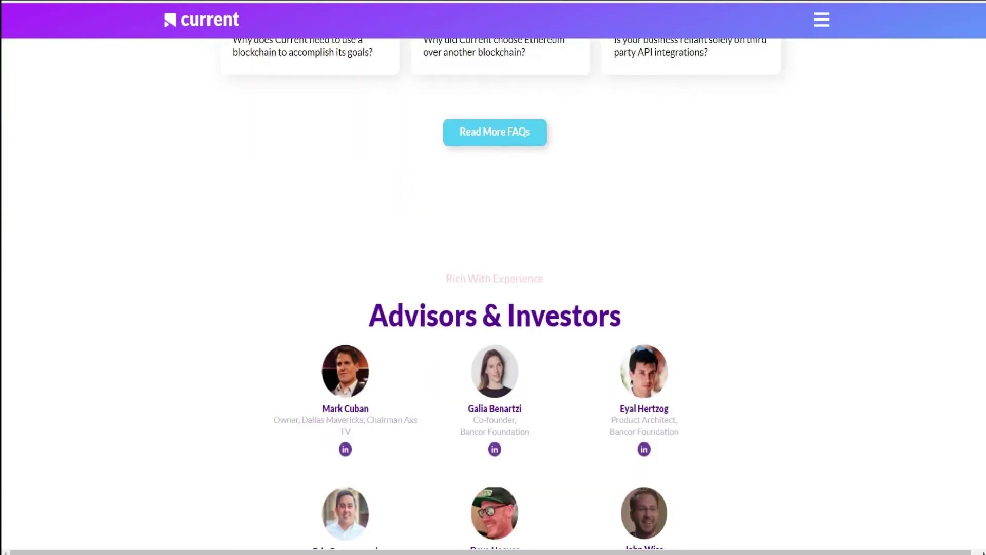
{"action": "scroll", "coordinate": [494, 278], "scroll_direction": "down", "scroll_amount": 1}
{"action": "scroll", "coordinate": [493, 278], "scroll_direction": "down", "scroll_amount": 1}
{"action": "scroll", "coordinate": [494, 277], "scroll_direction": "down", "scroll_amount": 1}
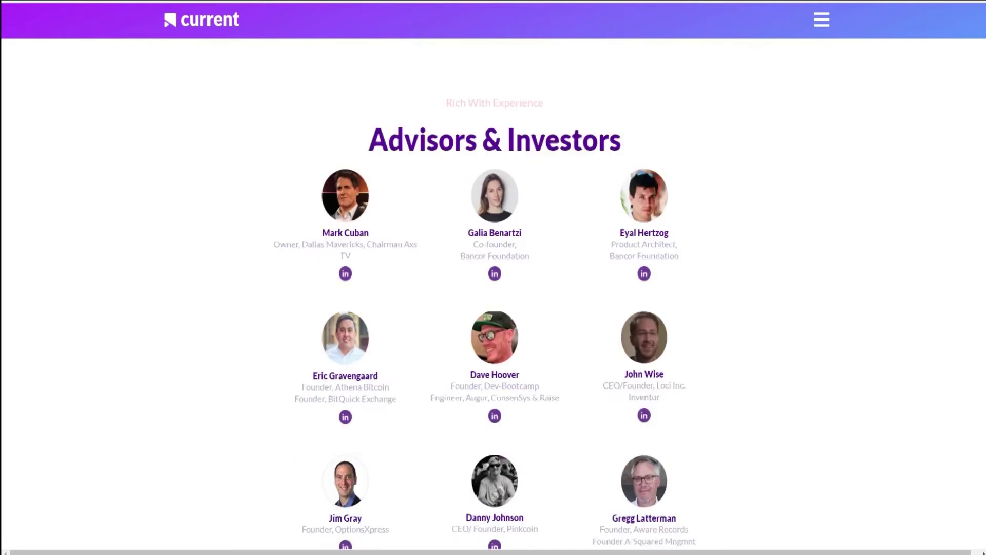
{"action": "scroll", "coordinate": [493, 278], "scroll_direction": "down", "scroll_amount": 2}
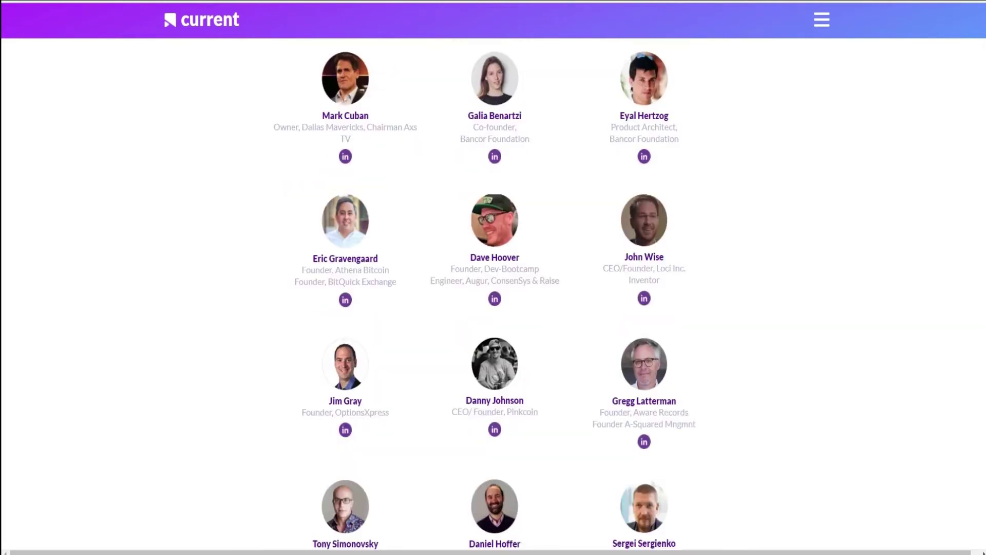
{"action": "scroll", "coordinate": [493, 277], "scroll_direction": "down", "scroll_amount": 1}
{"action": "scroll", "coordinate": [493, 278], "scroll_direction": "down", "scroll_amount": 1}
{"action": "scroll", "coordinate": [494, 277], "scroll_direction": "down", "scroll_amount": 3}
{"action": "scroll", "coordinate": [494, 278], "scroll_direction": "down", "scroll_amount": 1}
{"action": "scroll", "coordinate": [493, 278], "scroll_direction": "down", "scroll_amount": 2}
{"action": "scroll", "coordinate": [494, 278], "scroll_direction": "down", "scroll_amount": 2}
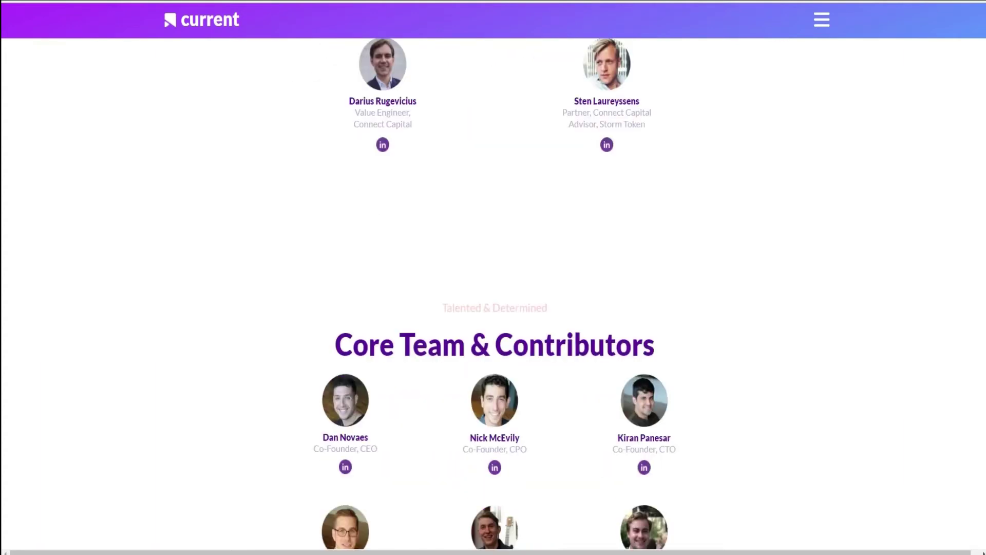
{"action": "scroll", "coordinate": [493, 278], "scroll_direction": "down", "scroll_amount": 2}
{"action": "scroll", "coordinate": [494, 277], "scroll_direction": "down", "scroll_amount": 1}
{"action": "scroll", "coordinate": [494, 278], "scroll_direction": "down", "scroll_amount": 2}
{"action": "scroll", "coordinate": [494, 278], "scroll_direction": "down", "scroll_amount": 2}
{"action": "scroll", "coordinate": [493, 277], "scroll_direction": "down", "scroll_amount": 2}
{"action": "scroll", "coordinate": [494, 278], "scroll_direction": "down", "scroll_amount": 2}
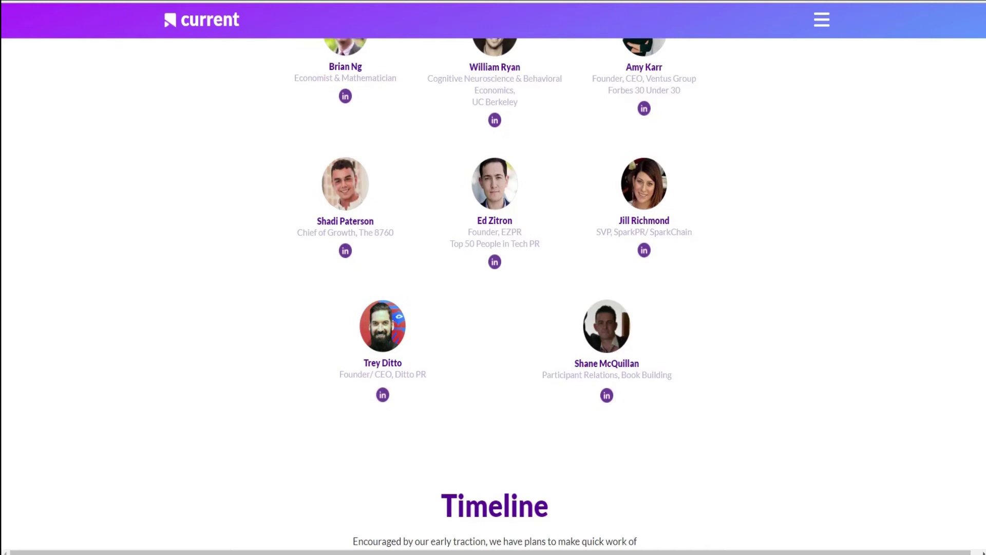
{"action": "scroll", "coordinate": [493, 278], "scroll_direction": "down", "scroll_amount": 2}
{"action": "scroll", "coordinate": [493, 277], "scroll_direction": "down", "scroll_amount": 1}
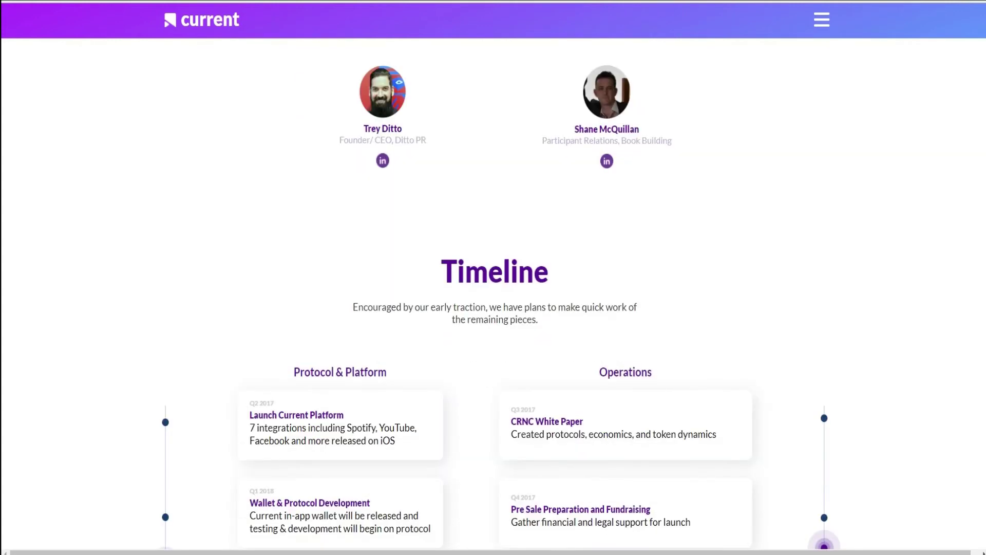
{"action": "scroll", "coordinate": [493, 278], "scroll_direction": "down", "scroll_amount": 2}
{"action": "scroll", "coordinate": [493, 278], "scroll_direction": "down", "scroll_amount": 1}
{"action": "scroll", "coordinate": [493, 277], "scroll_direction": "down", "scroll_amount": 1}
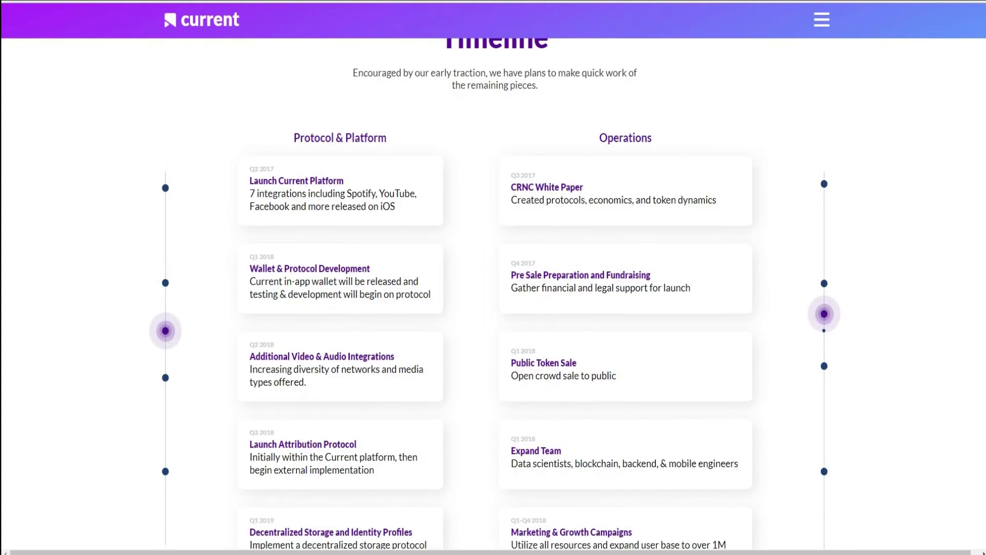
{"action": "scroll", "coordinate": [494, 277], "scroll_direction": "down", "scroll_amount": 2}
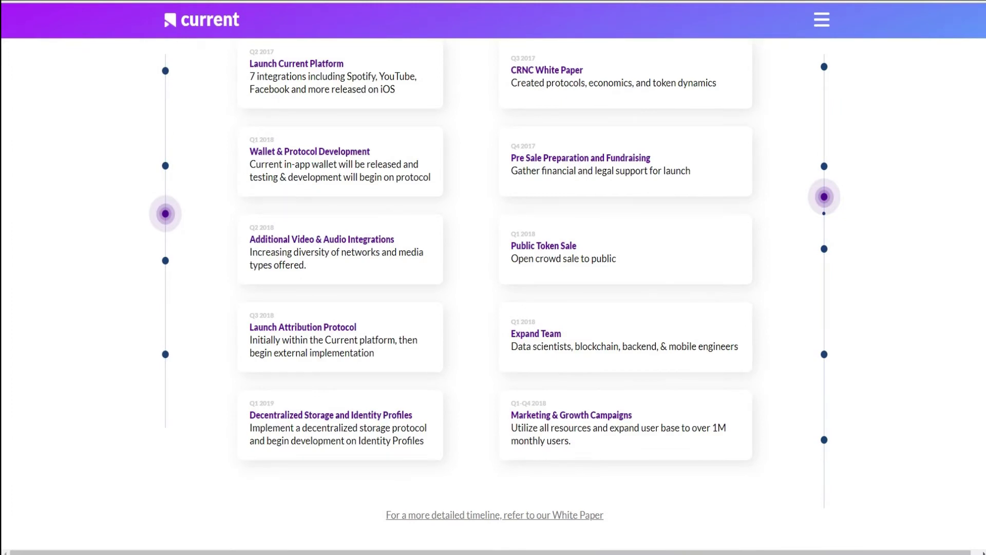
{"action": "scroll", "coordinate": [493, 278], "scroll_direction": "down", "scroll_amount": 2}
{"action": "scroll", "coordinate": [493, 278], "scroll_direction": "down", "scroll_amount": 2}
{"action": "scroll", "coordinate": [493, 277], "scroll_direction": "down", "scroll_amount": 1}
{"action": "scroll", "coordinate": [493, 277], "scroll_direction": "down", "scroll_amount": 2}
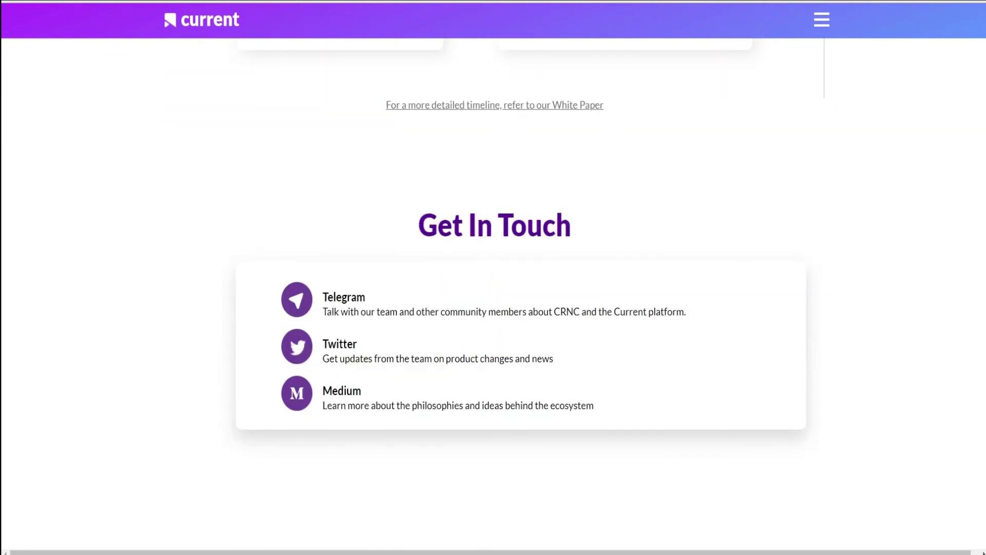
{"action": "scroll", "coordinate": [493, 278], "scroll_direction": "down", "scroll_amount": 2}
{"action": "scroll", "coordinate": [493, 278], "scroll_direction": "down", "scroll_amount": 1}
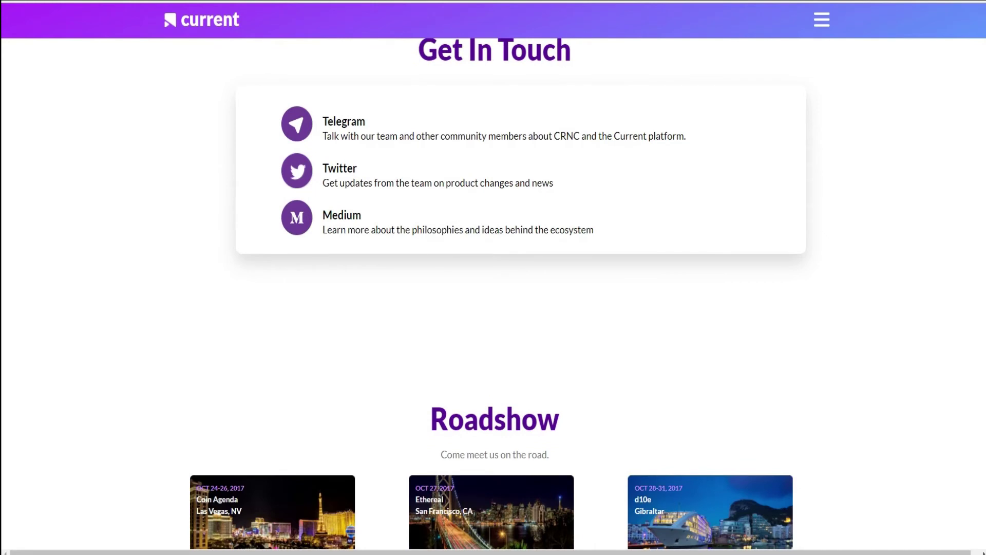
{"action": "scroll", "coordinate": [493, 278], "scroll_direction": "down", "scroll_amount": 2}
{"action": "scroll", "coordinate": [493, 277], "scroll_direction": "down", "scroll_amount": 2}
{"action": "scroll", "coordinate": [494, 277], "scroll_direction": "down", "scroll_amount": 3}
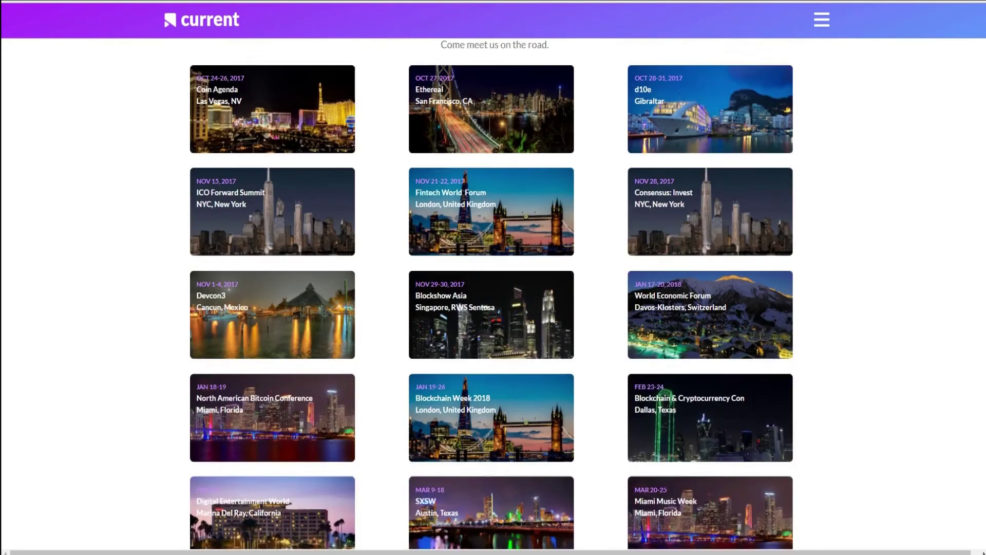
{"action": "scroll", "coordinate": [494, 278], "scroll_direction": "down", "scroll_amount": 2}
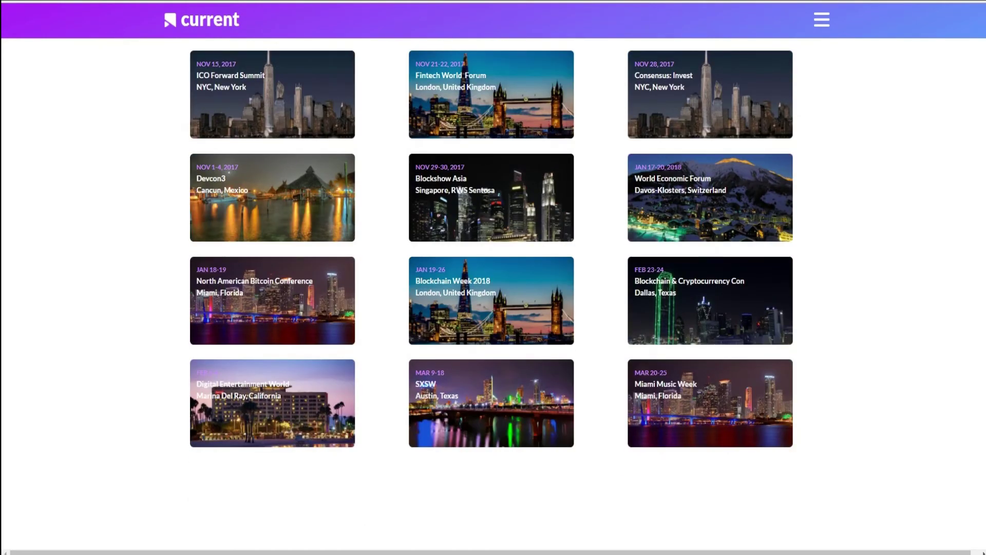
{"action": "scroll", "coordinate": [494, 278], "scroll_direction": "down", "scroll_amount": 1}
{"action": "scroll", "coordinate": [493, 278], "scroll_direction": "down", "scroll_amount": 3}
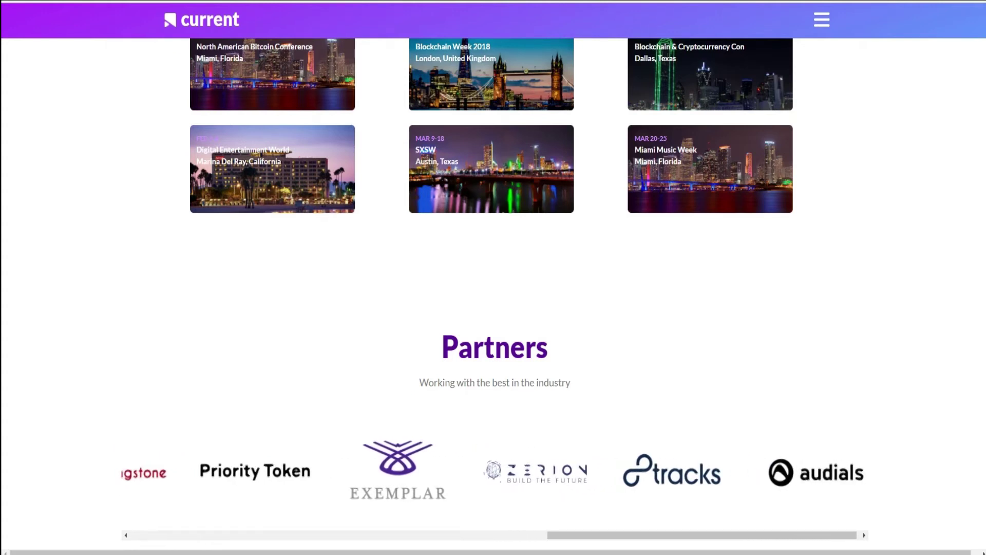
{"action": "scroll", "coordinate": [494, 309], "scroll_direction": "down", "scroll_amount": 2}
{"action": "scroll", "coordinate": [526, 438], "scroll_direction": "down", "scroll_amount": 1}
{"action": "scroll", "coordinate": [526, 437], "scroll_direction": "down", "scroll_amount": 2}
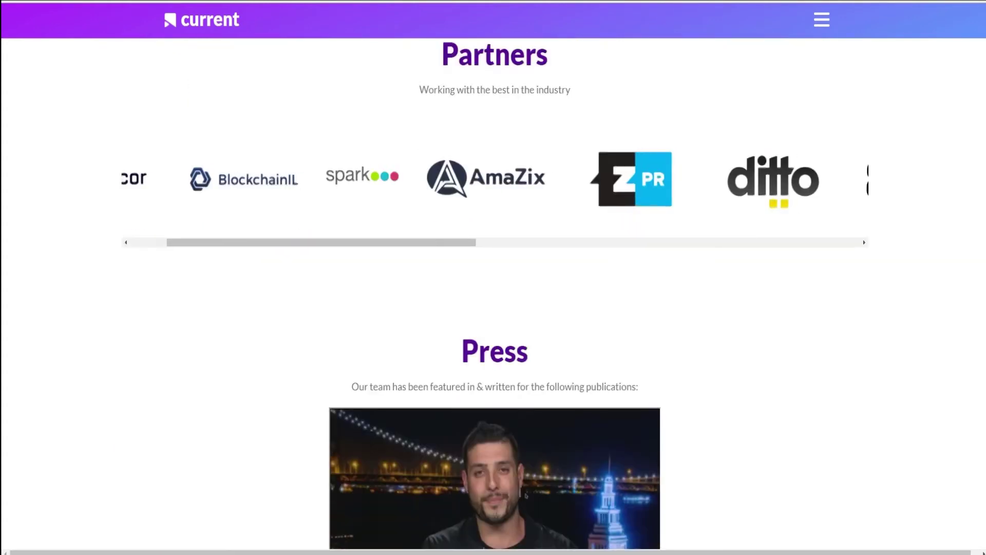
{"action": "scroll", "coordinate": [525, 437], "scroll_direction": "down", "scroll_amount": 1}
{"action": "scroll", "coordinate": [493, 309], "scroll_direction": "down", "scroll_amount": 1}
{"action": "scroll", "coordinate": [494, 309], "scroll_direction": "down", "scroll_amount": 2}
{"action": "scroll", "coordinate": [494, 308], "scroll_direction": "down", "scroll_amount": 1}
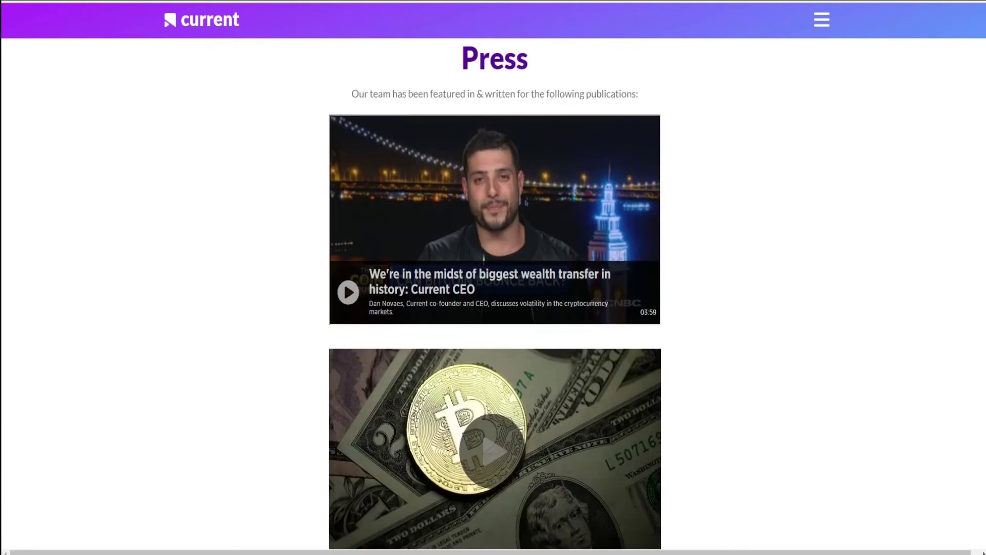
{"action": "scroll", "coordinate": [526, 203], "scroll_direction": "down", "scroll_amount": 3}
{"action": "scroll", "coordinate": [525, 203], "scroll_direction": "down", "scroll_amount": 1}
{"action": "scroll", "coordinate": [526, 203], "scroll_direction": "down", "scroll_amount": 1}
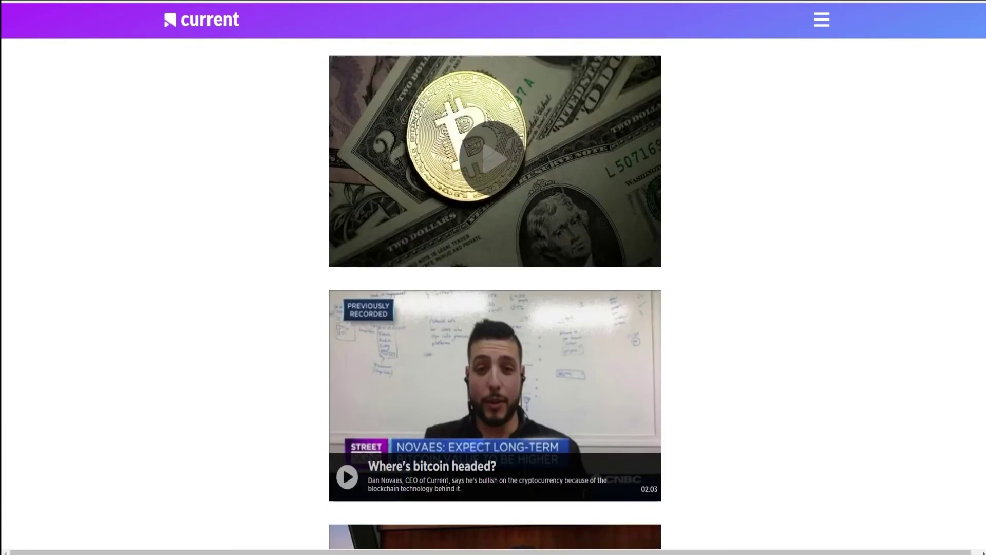
{"action": "scroll", "coordinate": [526, 202], "scroll_direction": "down", "scroll_amount": 2}
{"action": "scroll", "coordinate": [494, 293], "scroll_direction": "down", "scroll_amount": 3}
{"action": "scroll", "coordinate": [493, 309], "scroll_direction": "down", "scroll_amount": 3}
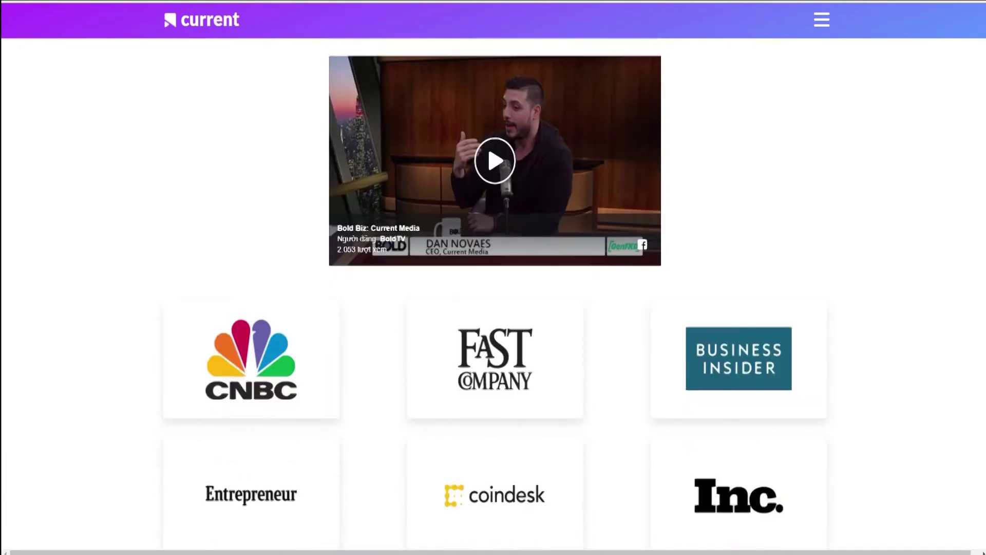
{"action": "scroll", "coordinate": [493, 308], "scroll_direction": "down", "scroll_amount": 2}
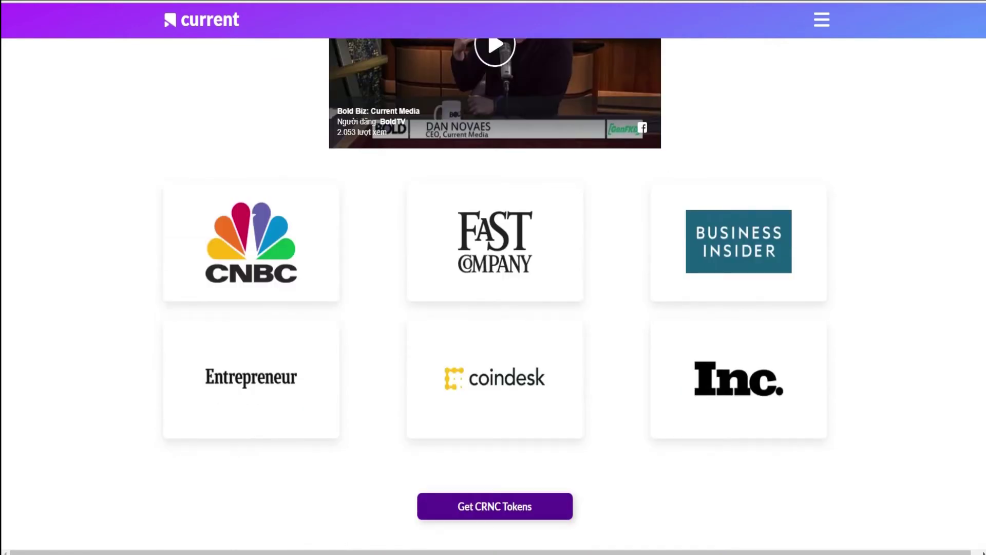
{"action": "scroll", "coordinate": [494, 293], "scroll_direction": "down", "scroll_amount": 1}
{"action": "scroll", "coordinate": [494, 293], "scroll_direction": "down", "scroll_amount": 2}
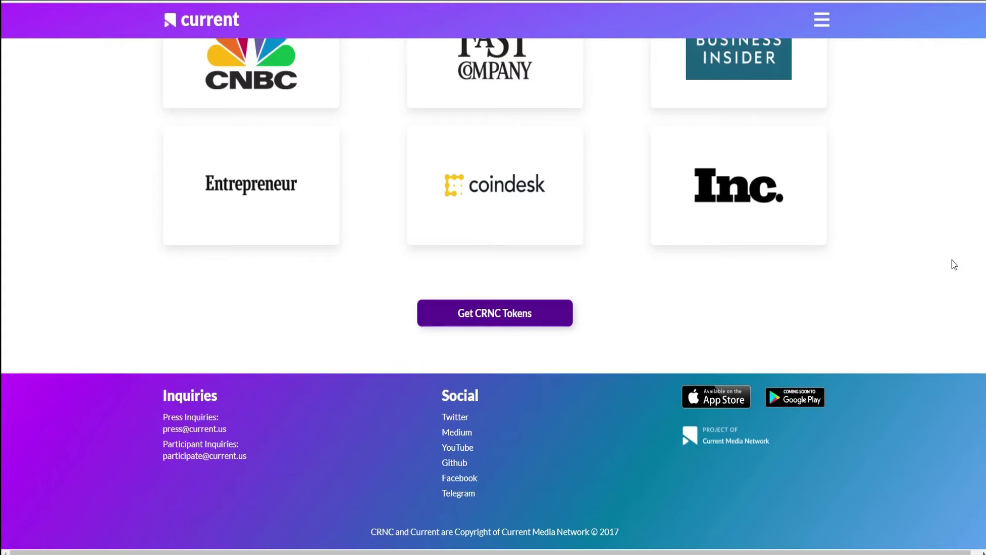
Open the site's navigation menu listing sections from Pre-Register to Press
{"action": "left_click", "coordinate": [823, 20]}
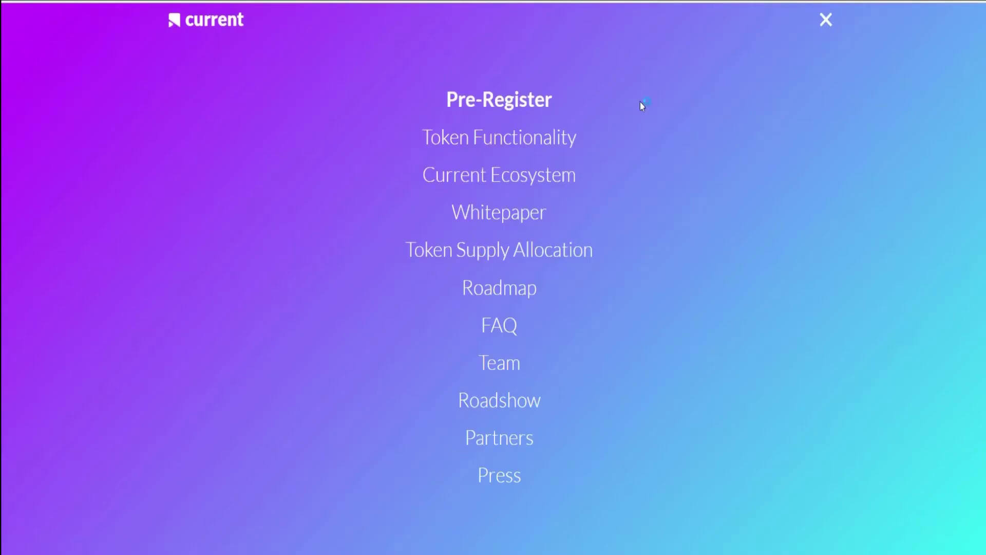
Close the navigation menu to return to the hero with the airdrop email signup
{"action": "left_click", "coordinate": [835, 28]}
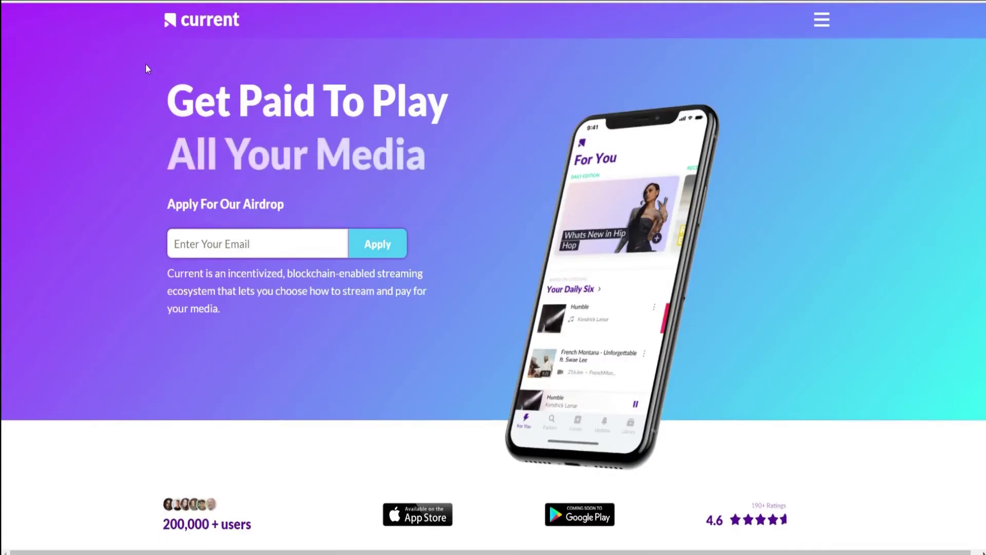